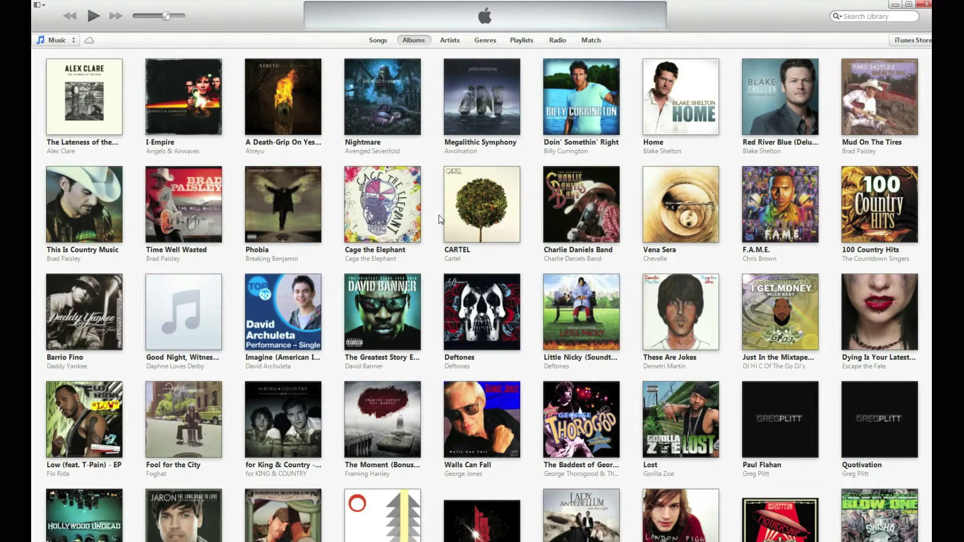
- Play Atreyu's A Death-Grip On Yesterday and move We Stand Up to the top of Up Next
{"action": "double_click", "coordinate": [293, 113]}
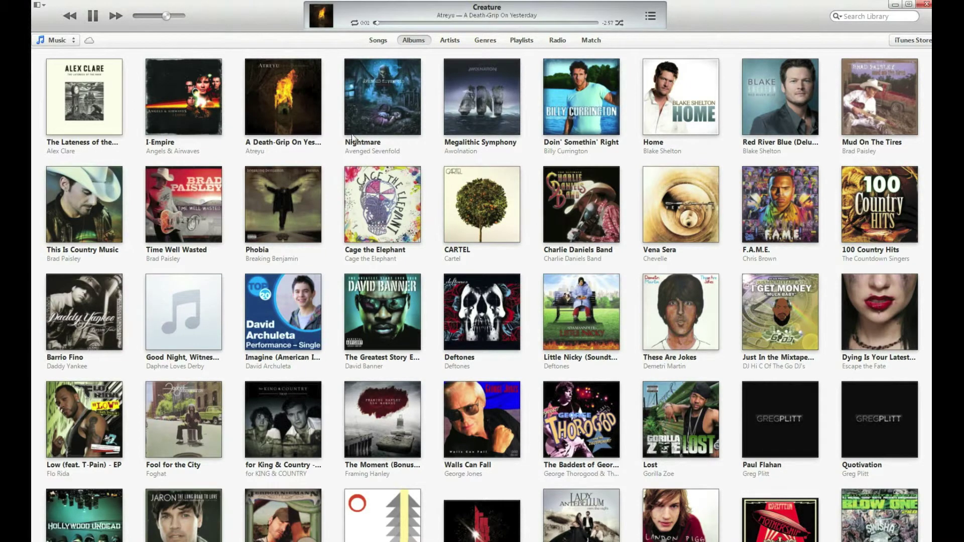
{"action": "left_click", "coordinate": [656, 21]}
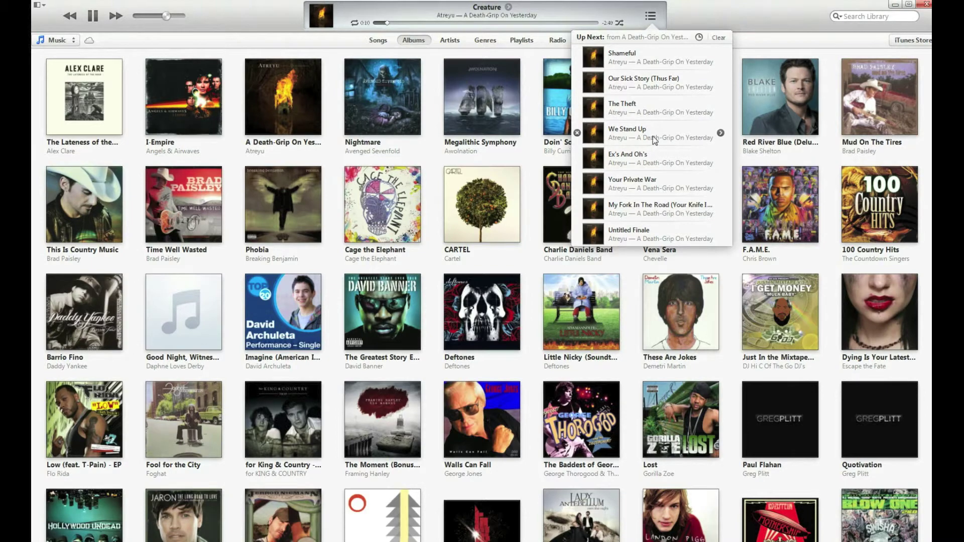
{"action": "left_click_drag", "start_coordinate": [655, 138], "coordinate": [647, 52]}
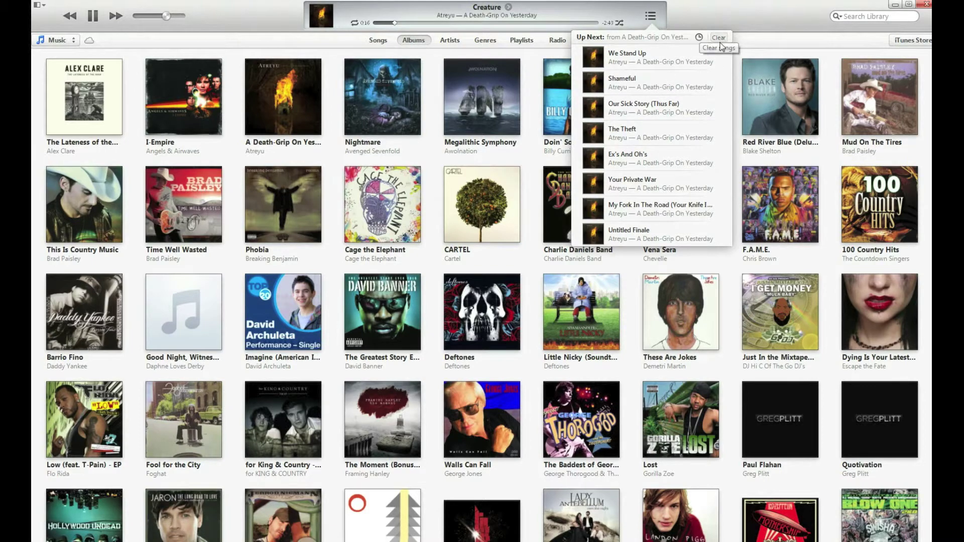
- Rate We Stand Up five stars, check its playlist options, then close Up Next
{"action": "left_click", "coordinate": [720, 57]}
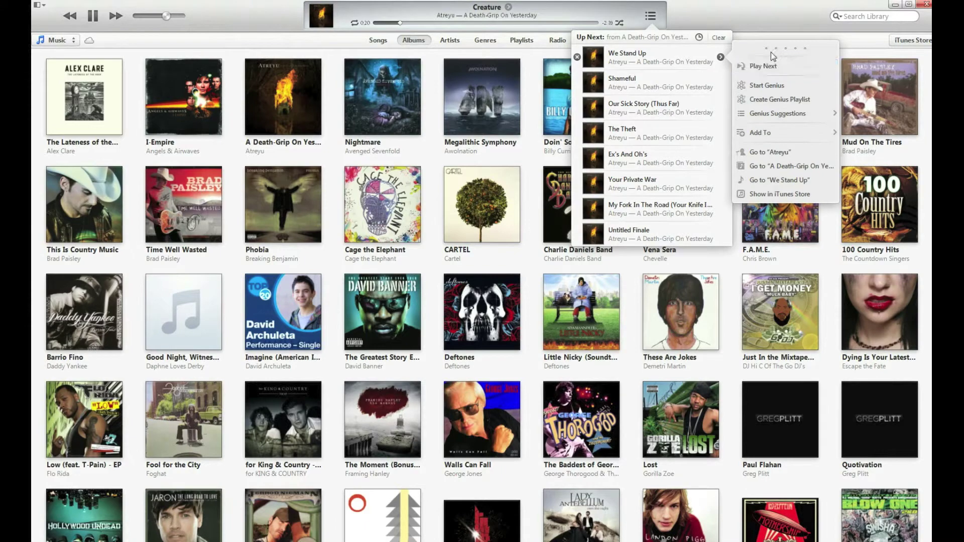
{"action": "left_click", "coordinate": [807, 49]}
{"action": "left_click", "coordinate": [777, 138]}
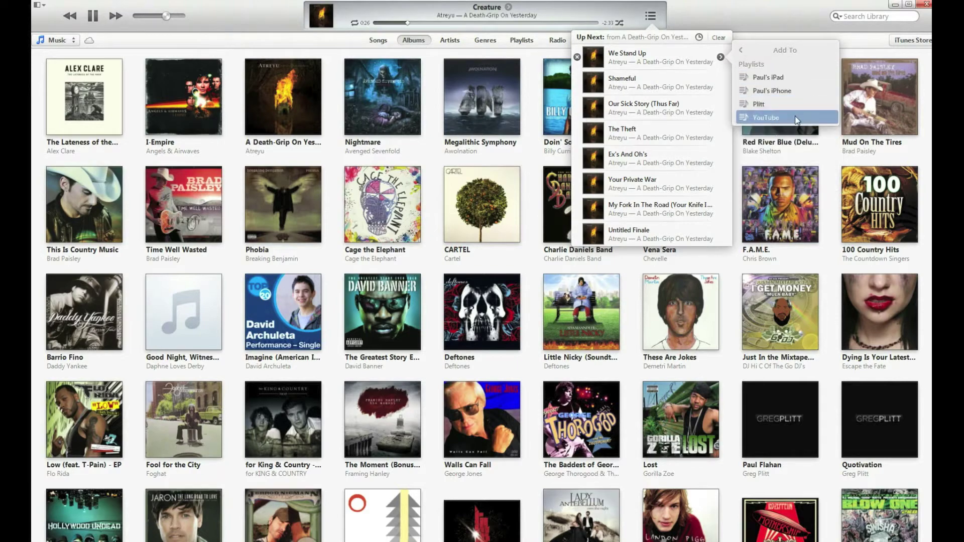
{"action": "left_click", "coordinate": [741, 51]}
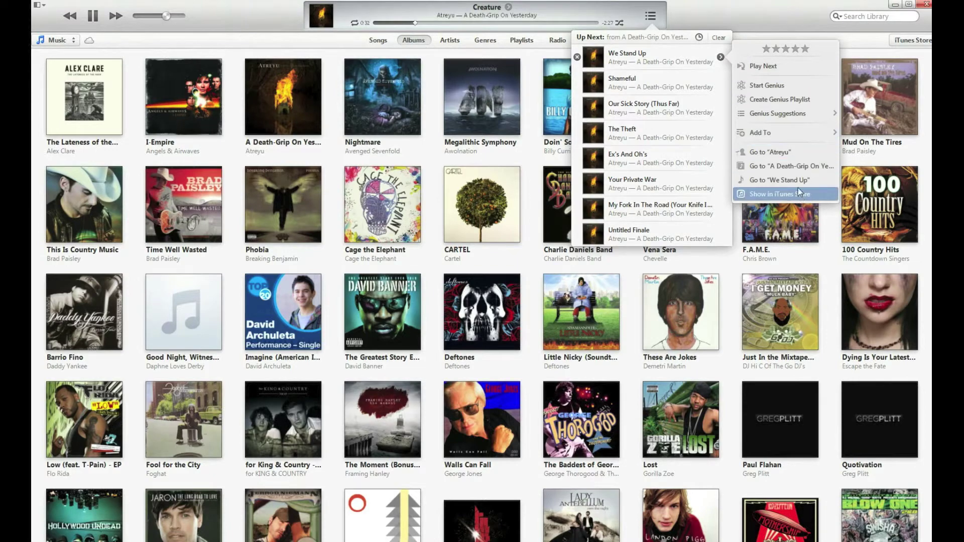
{"action": "left_click", "coordinate": [725, 44]}
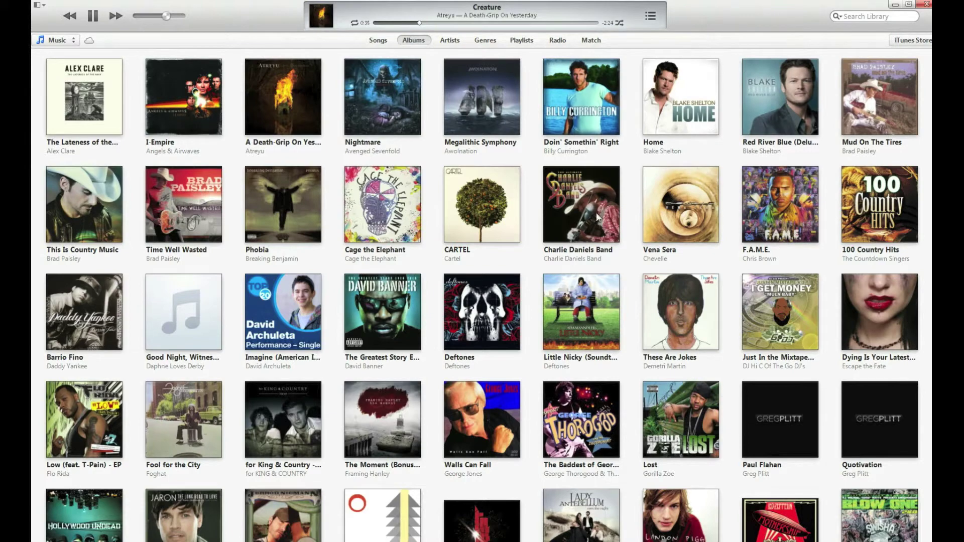
- Queue the CARTEL album in Up Next, clear the queue, then drag the album toward the iPhone
{"action": "left_click_drag", "start_coordinate": [477, 215], "coordinate": [650, 20]}
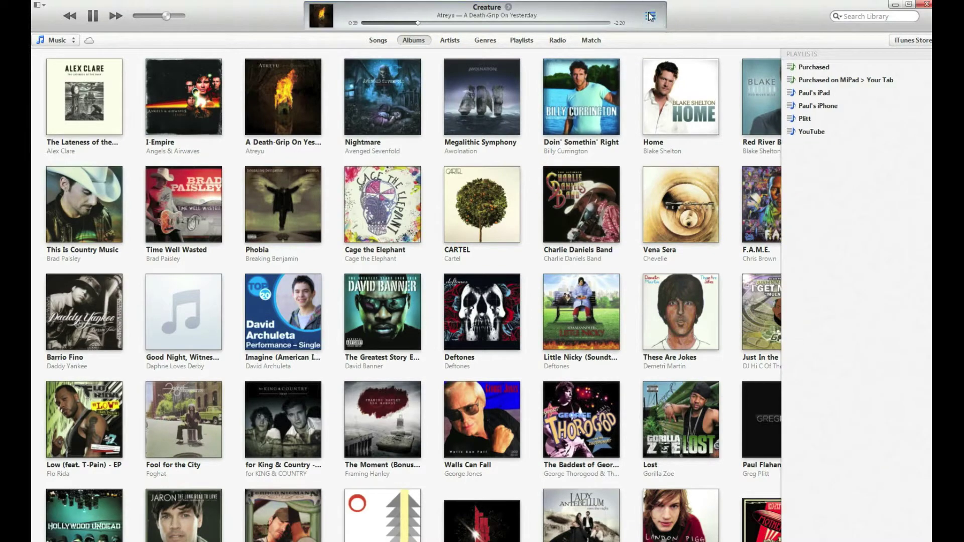
{"action": "left_click", "coordinate": [651, 19]}
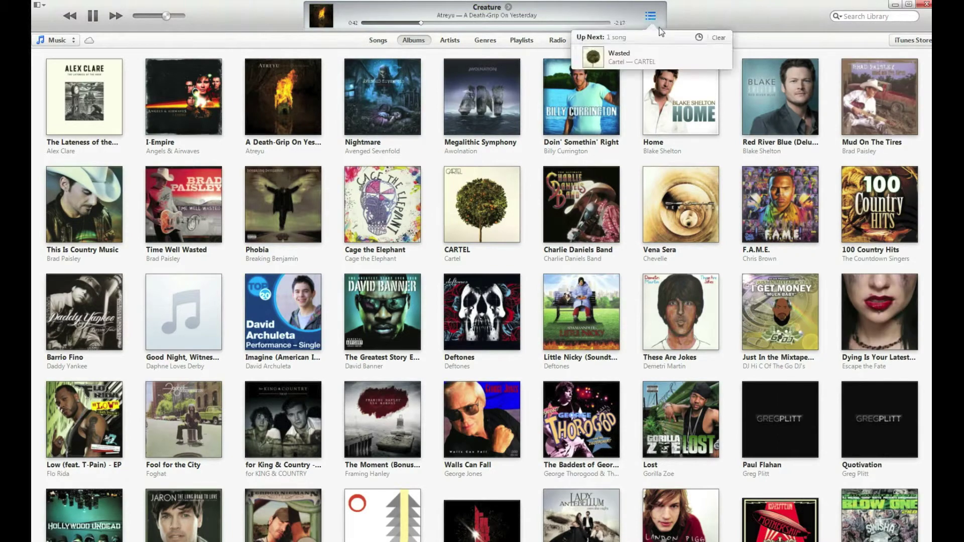
{"action": "left_click", "coordinate": [718, 37]}
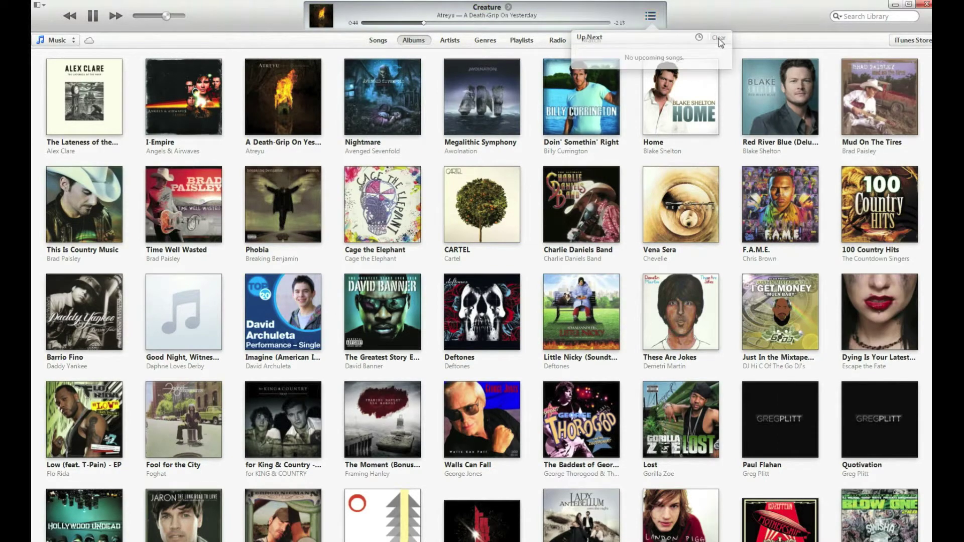
{"action": "mouse_move", "coordinate": [481, 218]}
{"action": "left_mouse_down"}
{"action": "mouse_move", "coordinate": [807, 215]}
{"action": "mouse_move", "coordinate": [826, 192]}
{"action": "mouse_move", "coordinate": [823, 116]}
{"action": "mouse_move", "coordinate": [819, 153]}
{"action": "mouse_move", "coordinate": [627, 206]}
{"action": "mouse_move", "coordinate": [490, 211]}
{"action": "left_mouse_up"}
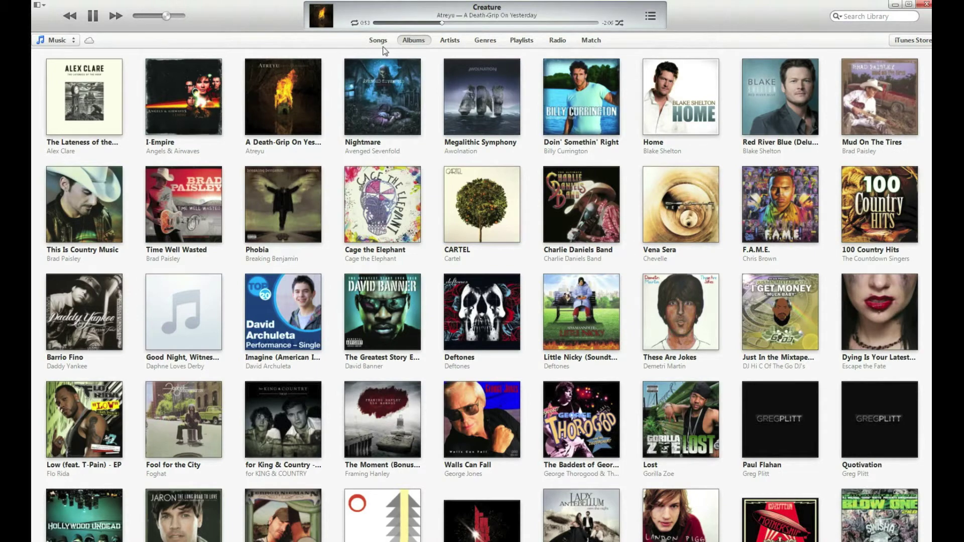
- List the Music library as songs, then switch the library to TV Shows
{"action": "left_click", "coordinate": [378, 40]}
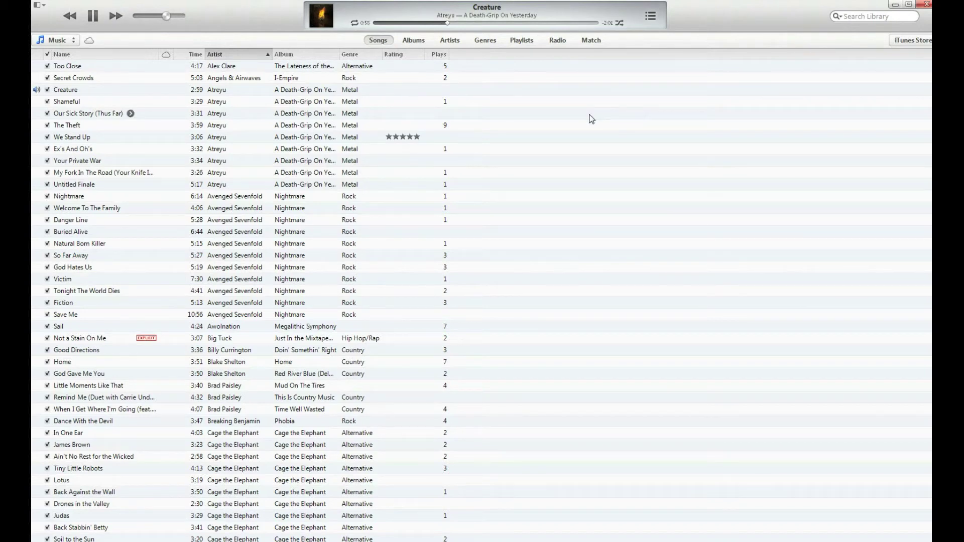
{"action": "left_click", "coordinate": [73, 40]}
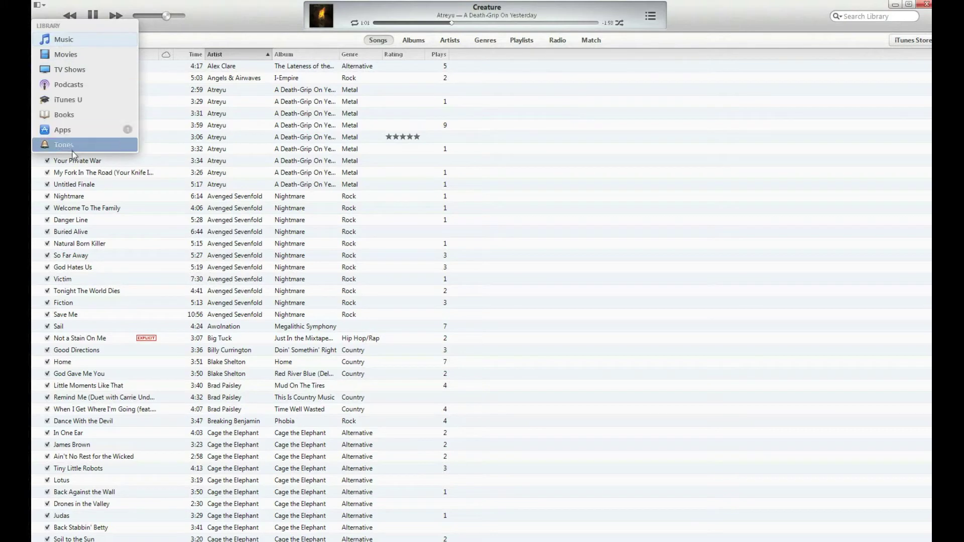
{"action": "left_click", "coordinate": [67, 41]}
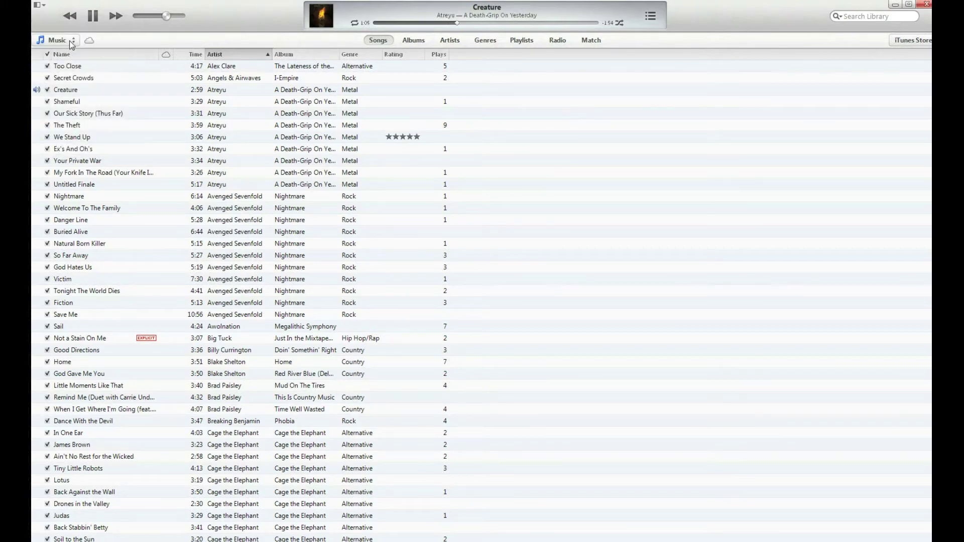
{"action": "left_click", "coordinate": [69, 41]}
{"action": "left_click", "coordinate": [73, 73]}
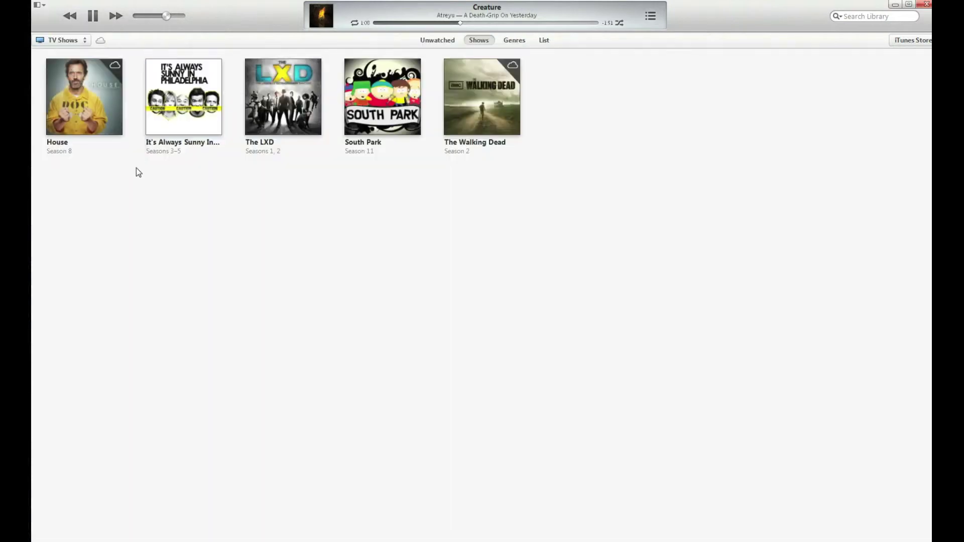
- Switch the library to Apps, back to Music, then go to the iTunes Store
{"action": "left_click", "coordinate": [80, 42]}
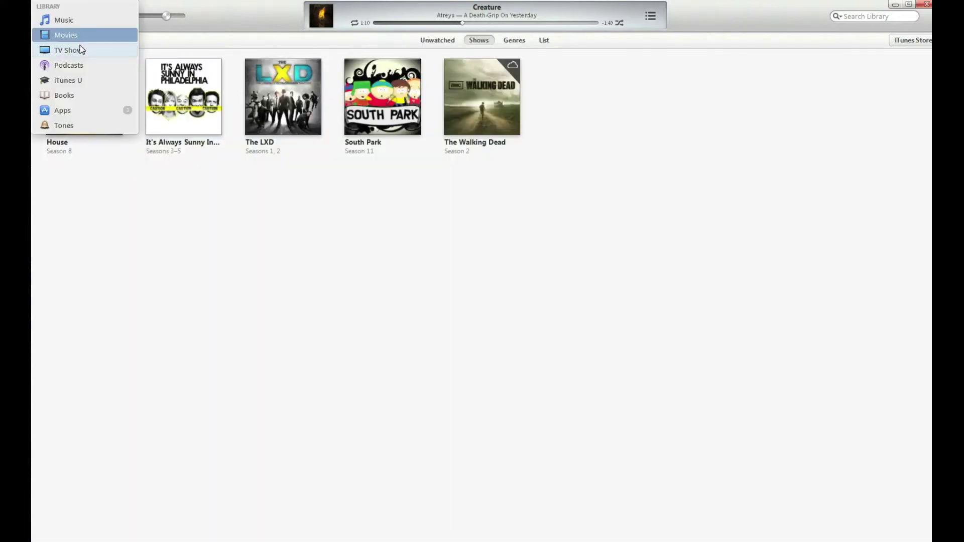
{"action": "left_click", "coordinate": [82, 110]}
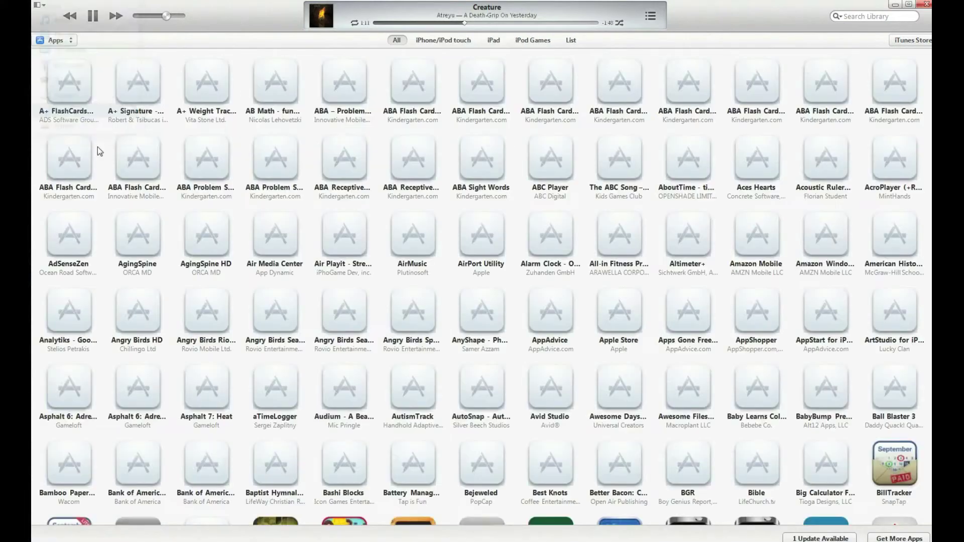
{"action": "left_click", "coordinate": [70, 42]}
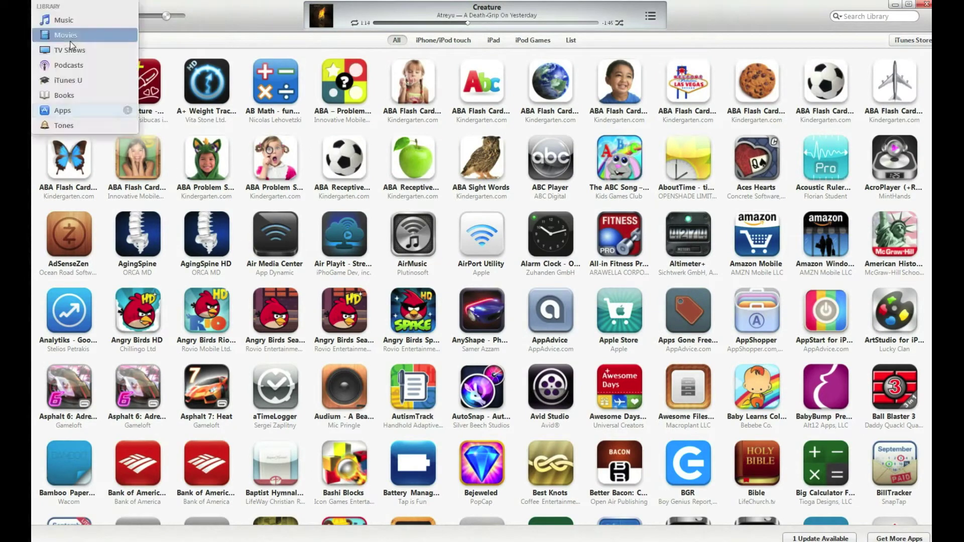
{"action": "left_click", "coordinate": [72, 21]}
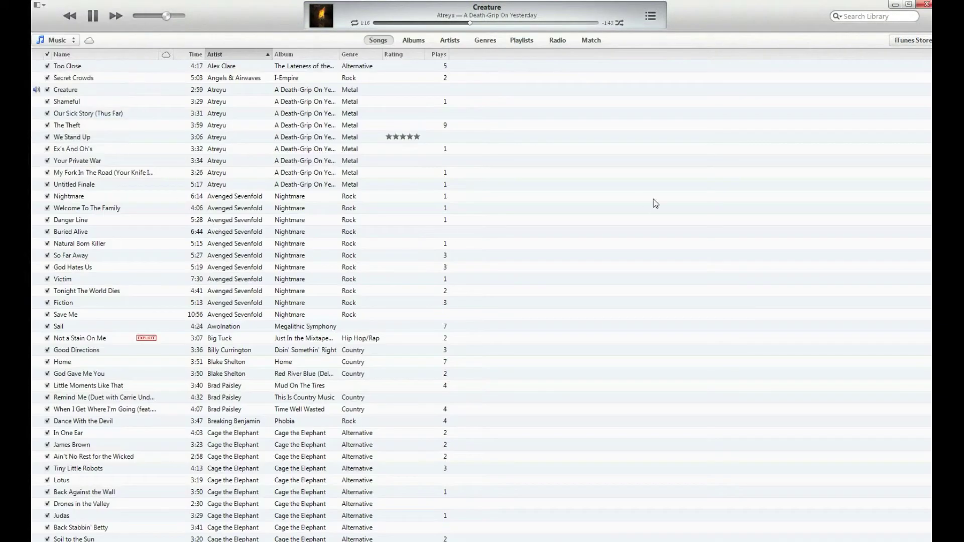
{"action": "left_click", "coordinate": [904, 43]}
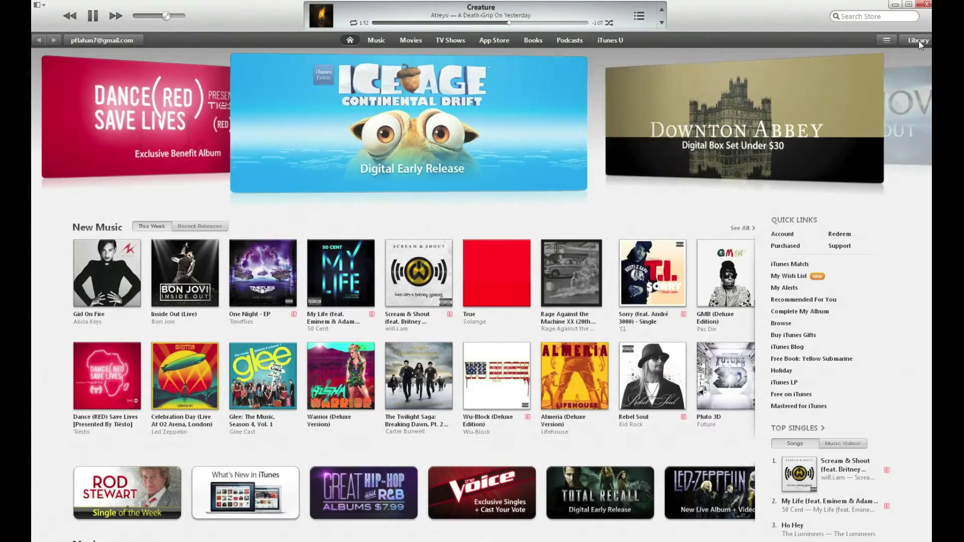
{"action": "left_click", "coordinate": [918, 41]}
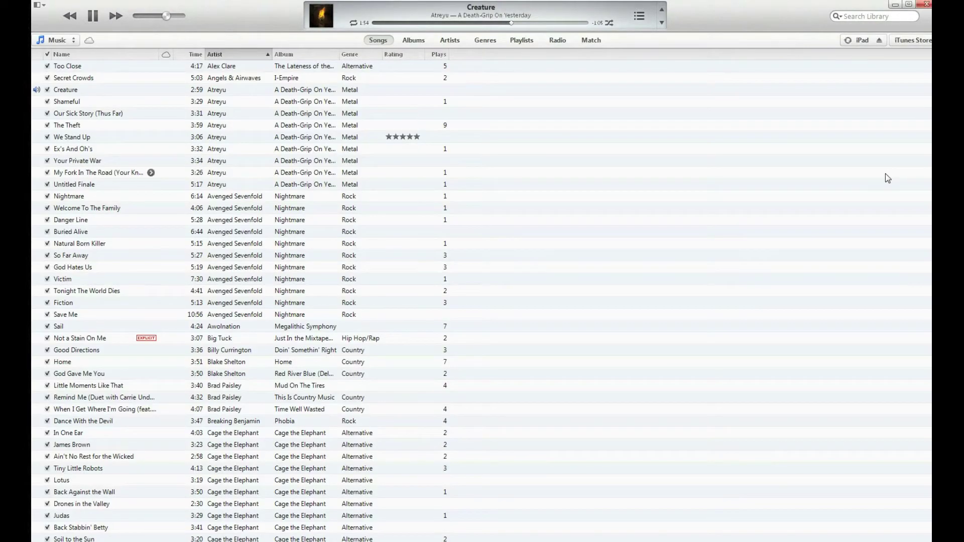
{"action": "left_click", "coordinate": [864, 43]}
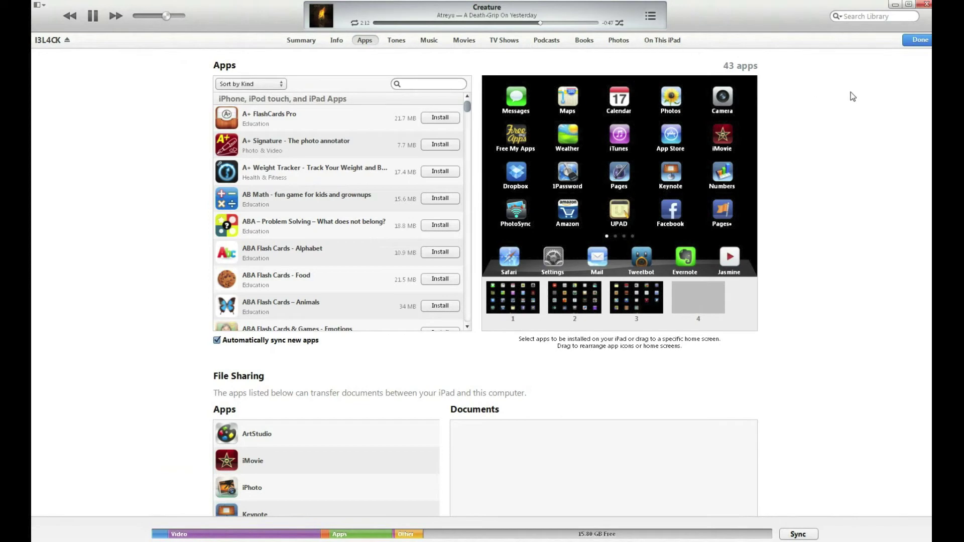
{"action": "left_click", "coordinate": [67, 40]}
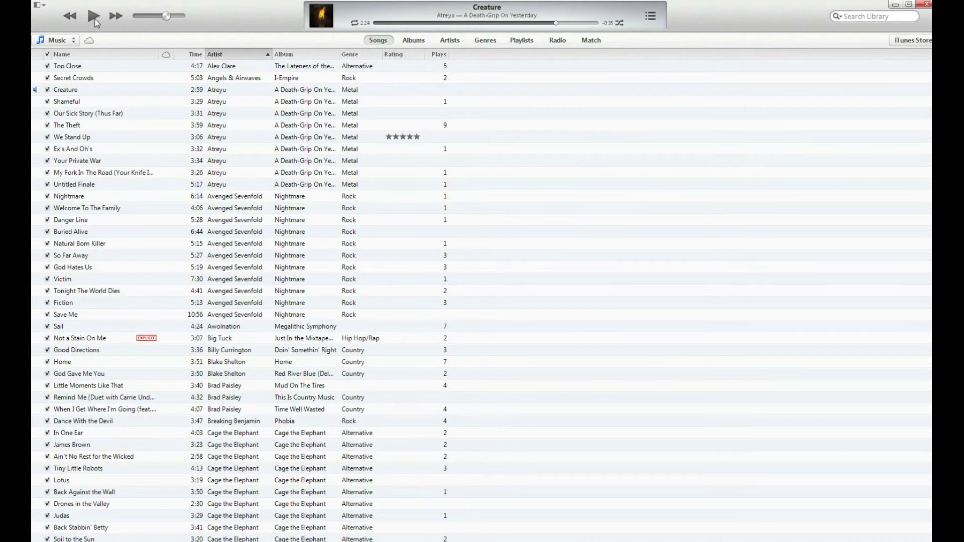
- Show the menu bar, turn on the status bar, and display the library sidebar
{"action": "left_click", "coordinate": [43, 6]}
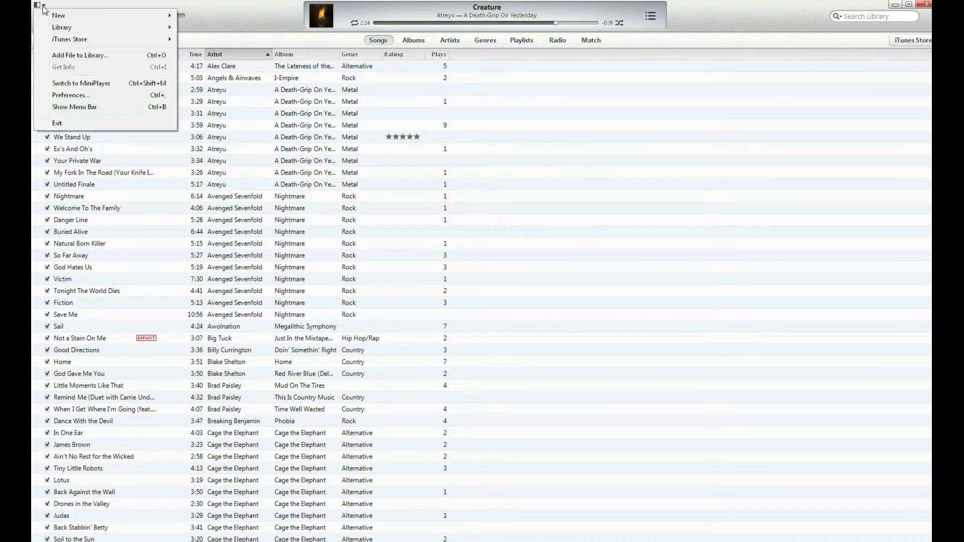
{"action": "left_click", "coordinate": [81, 108]}
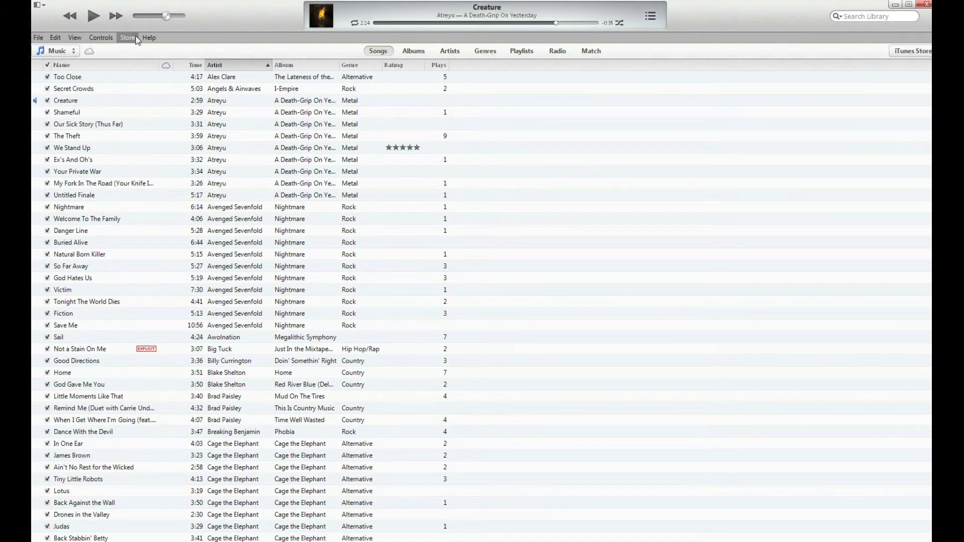
{"action": "left_click", "coordinate": [74, 38]}
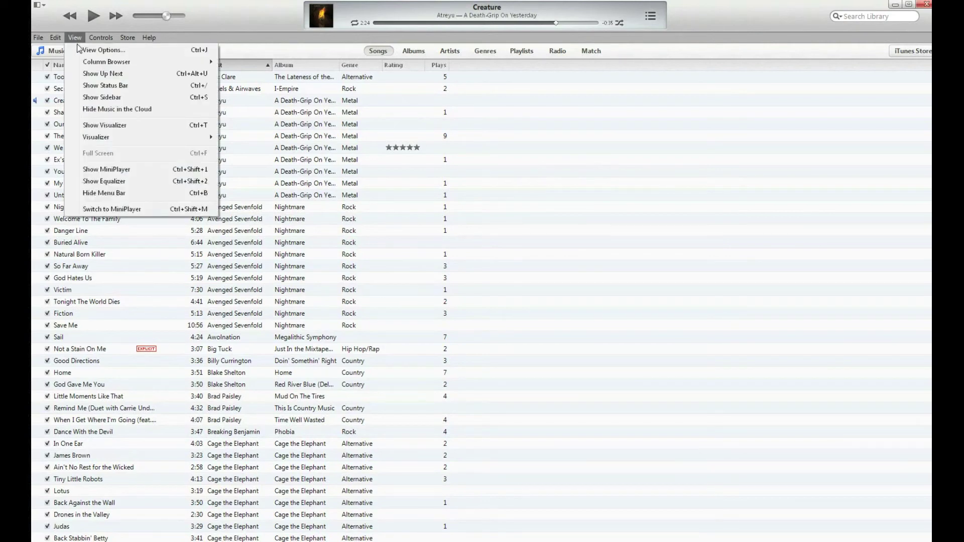
{"action": "left_click", "coordinate": [114, 87]}
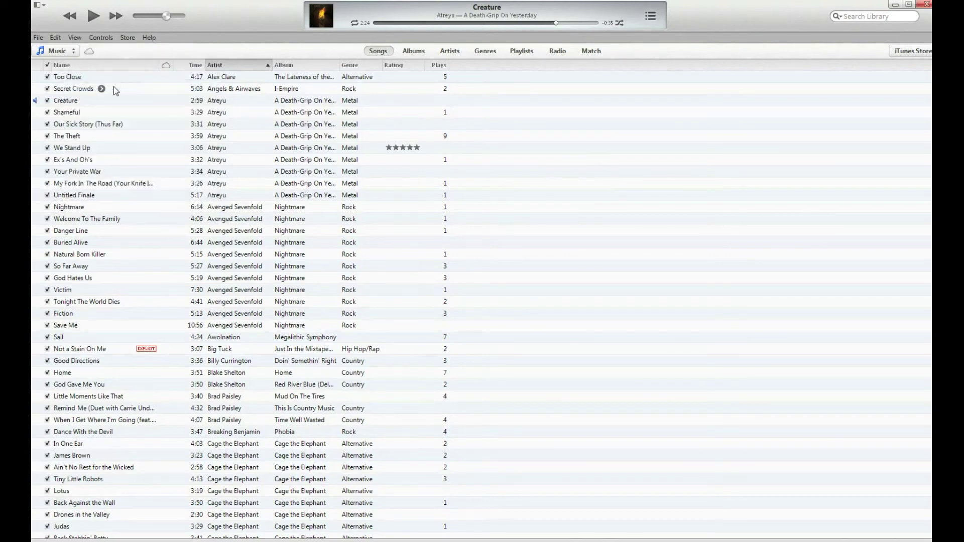
{"action": "left_click", "coordinate": [74, 37]}
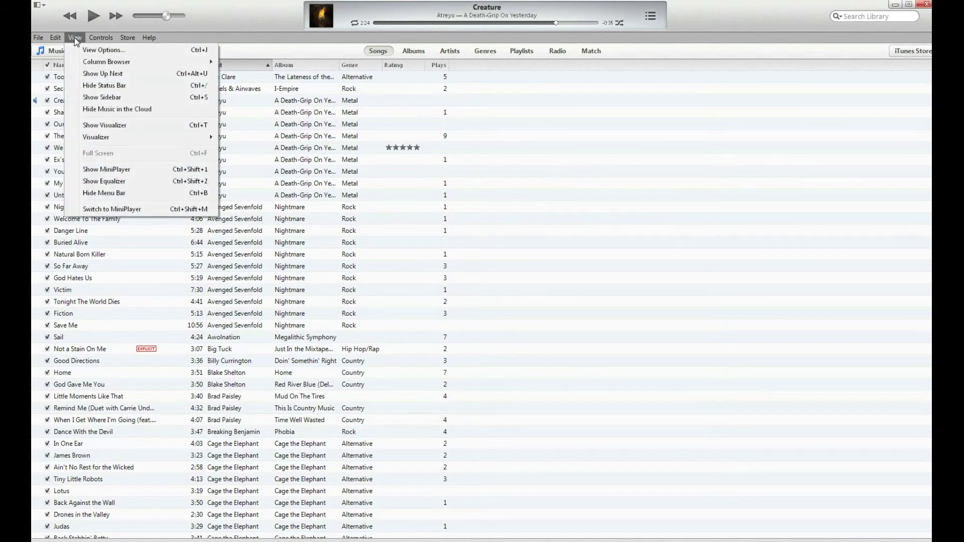
{"action": "left_click", "coordinate": [115, 98]}
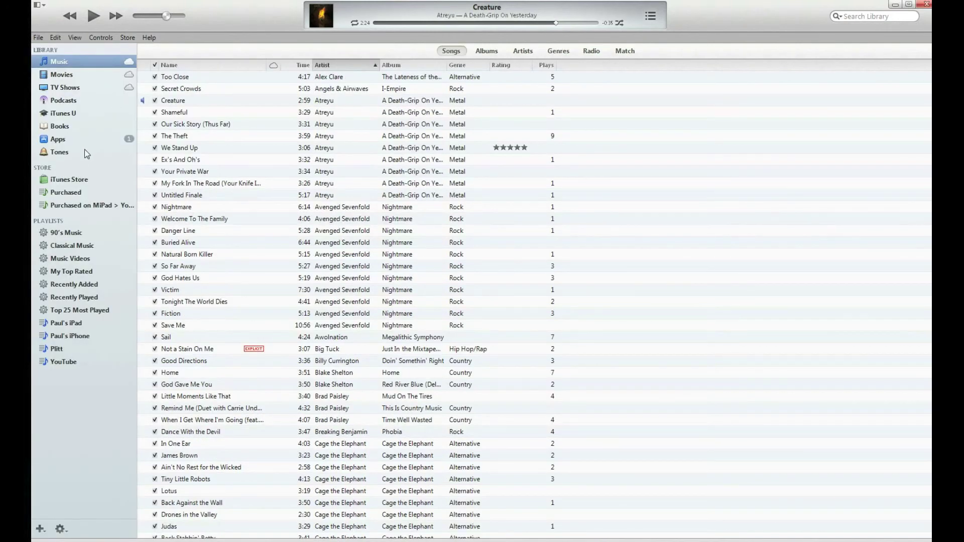
- Hide the status bar and library sidebar, and hide music stored in the cloud
{"action": "left_click", "coordinate": [74, 38]}
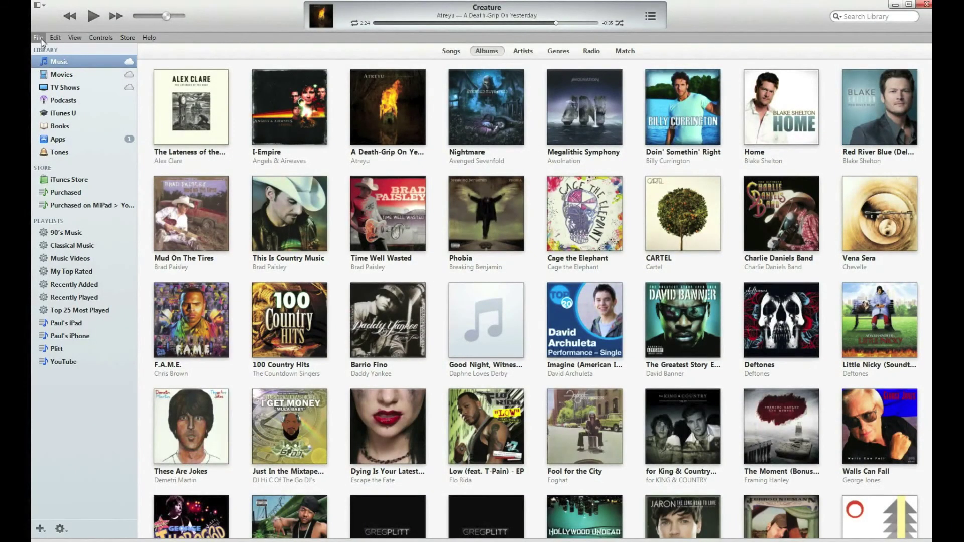
{"action": "left_click", "coordinate": [73, 38]}
{"action": "left_click", "coordinate": [107, 82]}
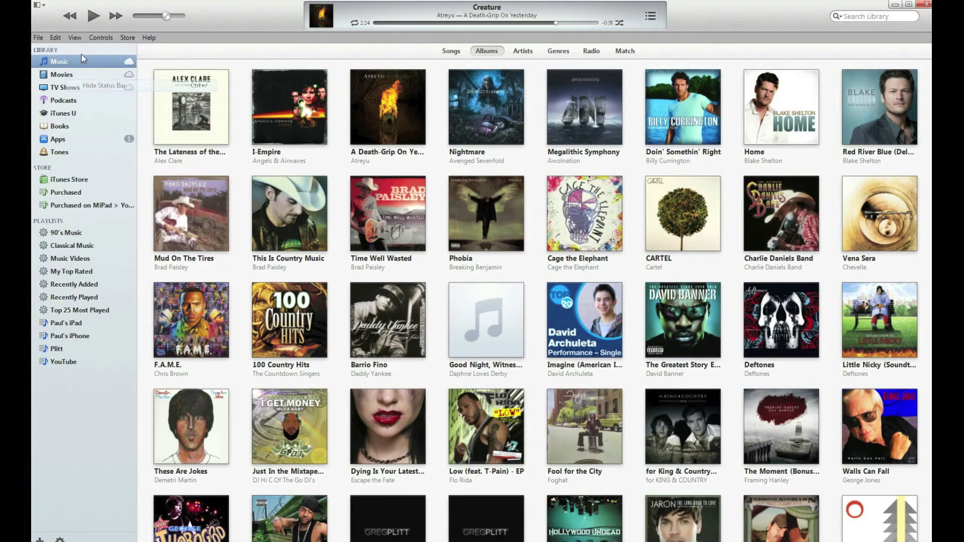
{"action": "left_click", "coordinate": [76, 42]}
{"action": "left_click", "coordinate": [95, 93]}
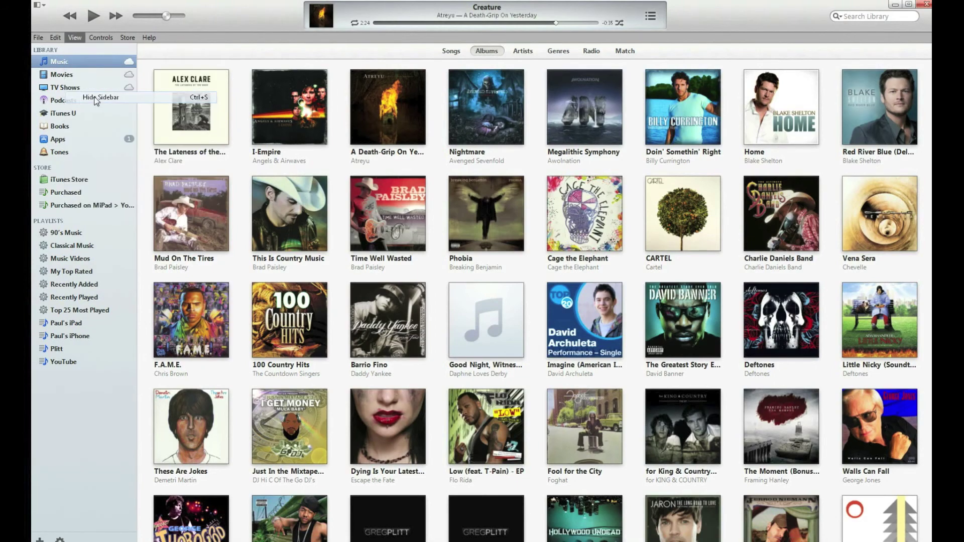
{"action": "left_click", "coordinate": [76, 38]}
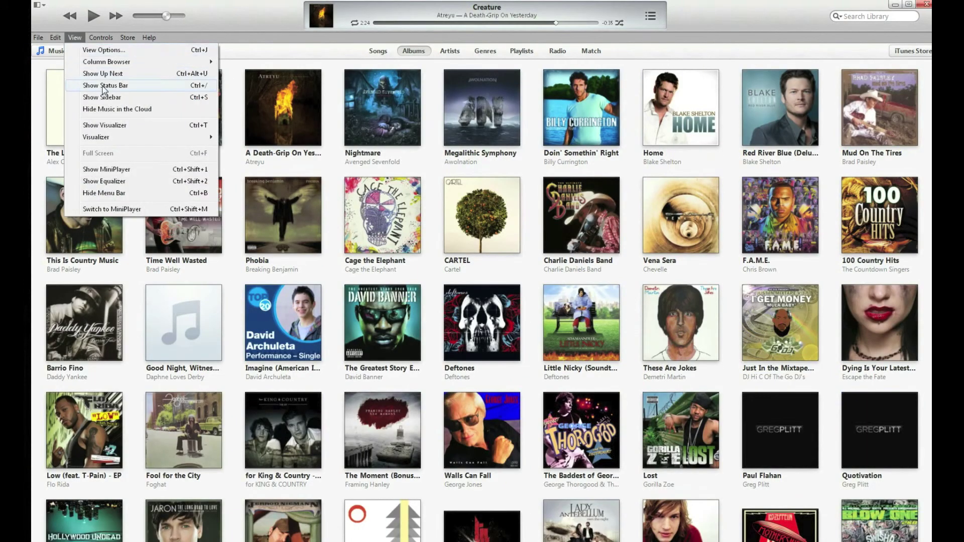
{"action": "left_click", "coordinate": [153, 110]}
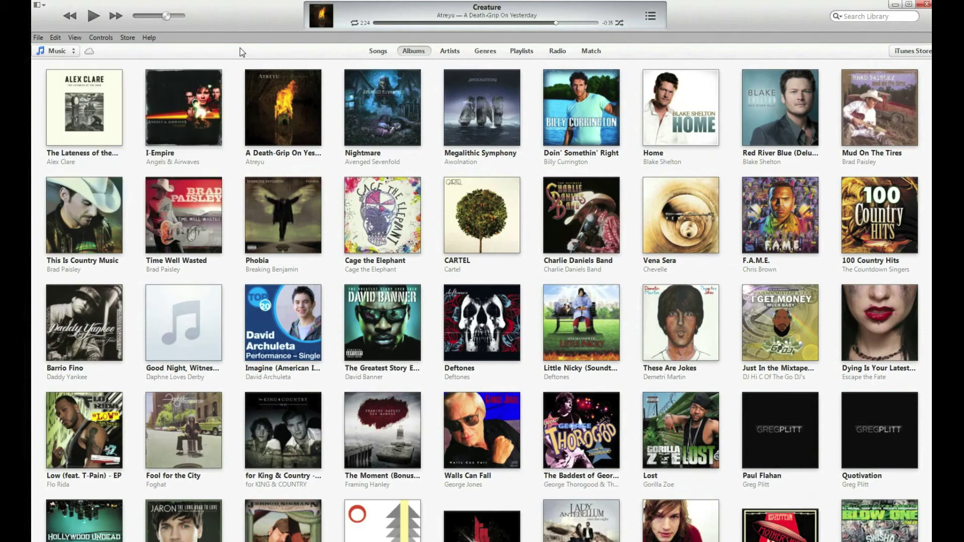